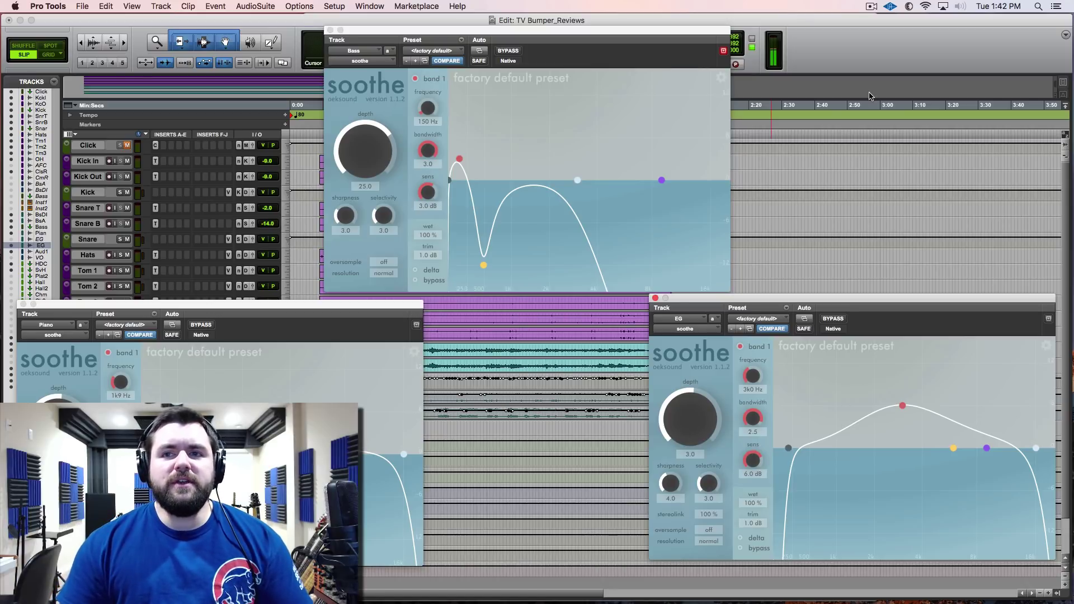
Step: Move the playback start point later in the session timeline
click(863, 116)
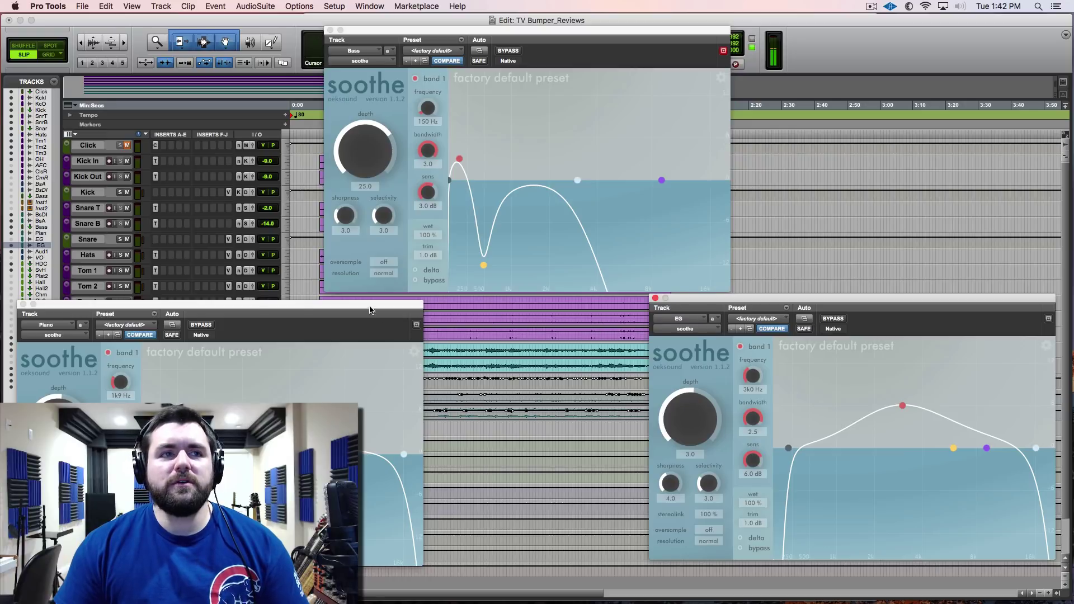
Step: Close the Piano and Bass soothe windows, reposition the EG soothe window, and enlarge the EG track
click(23, 304)
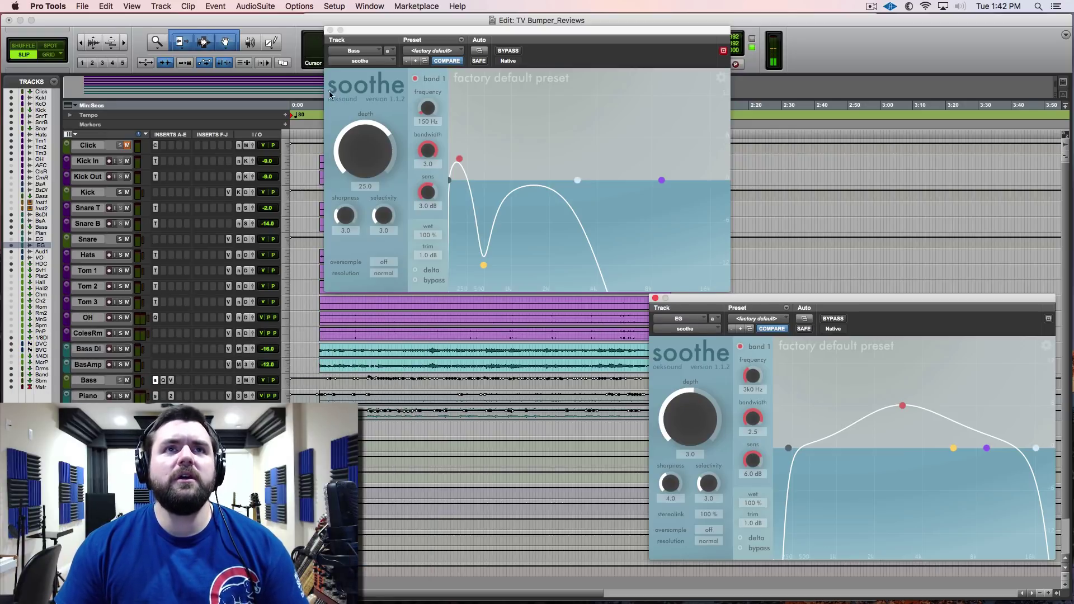
click(330, 30)
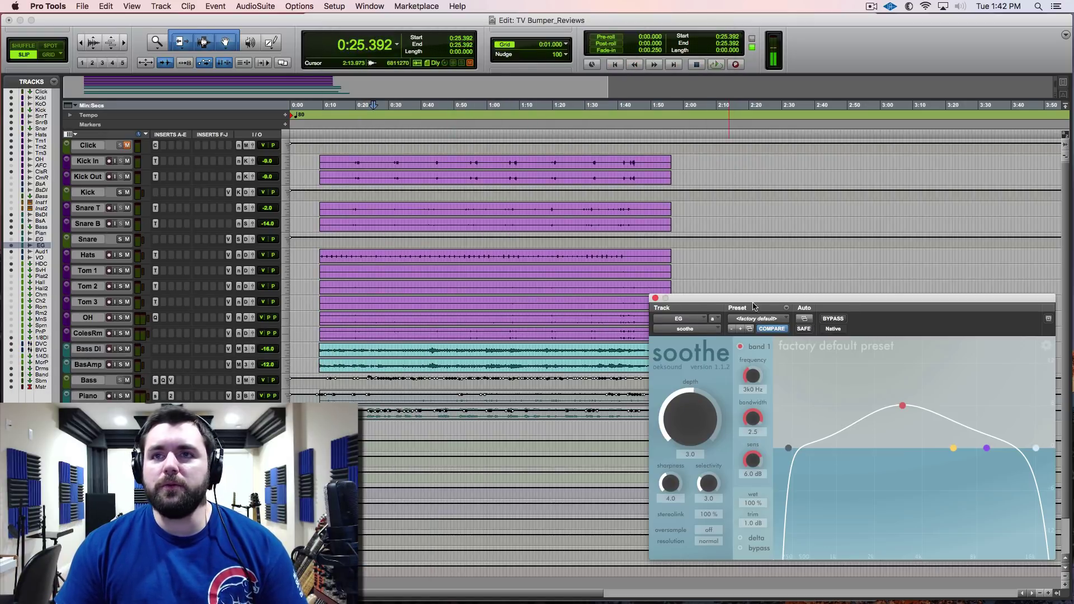
drag(750, 307, 476, 134)
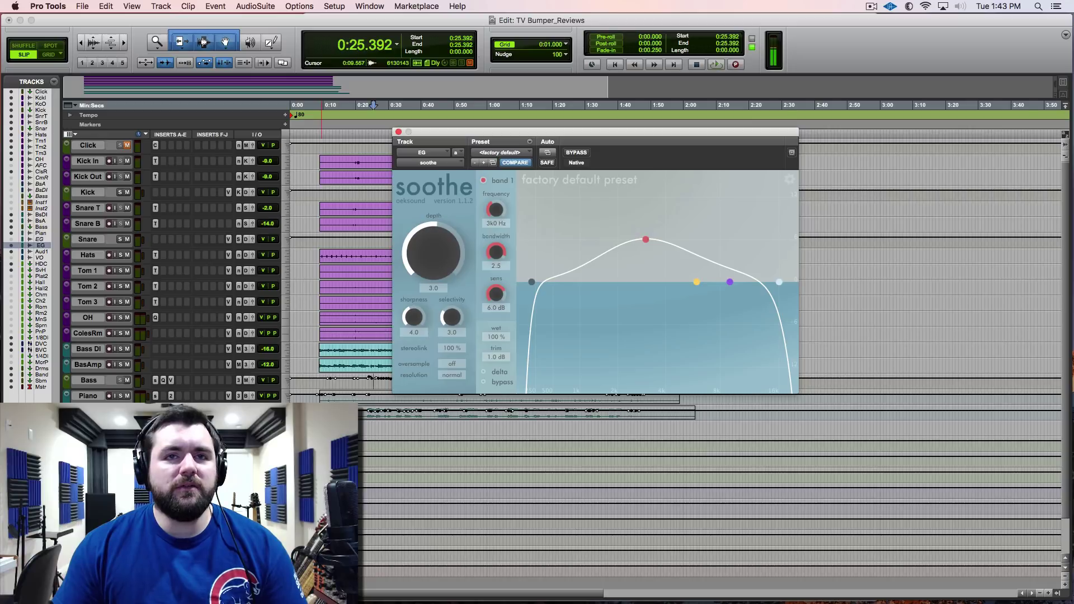
key(ctrl+Down)
key(ctrl+Down)
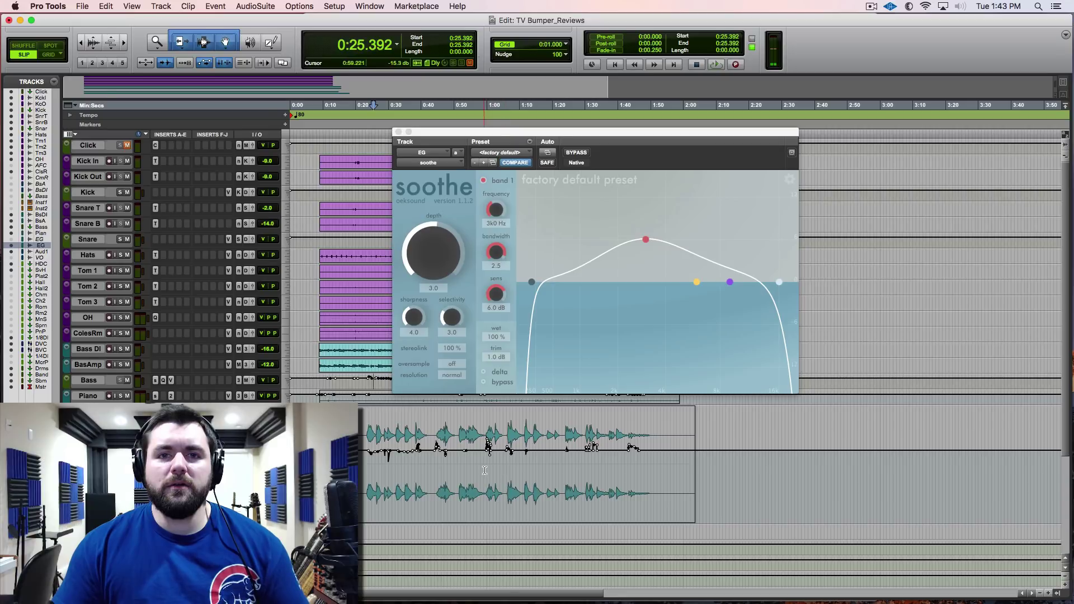
Step: Play the guitar from 0:59.733 with soothe bypassed, zooming the timeline in around the playhead
click(485, 470)
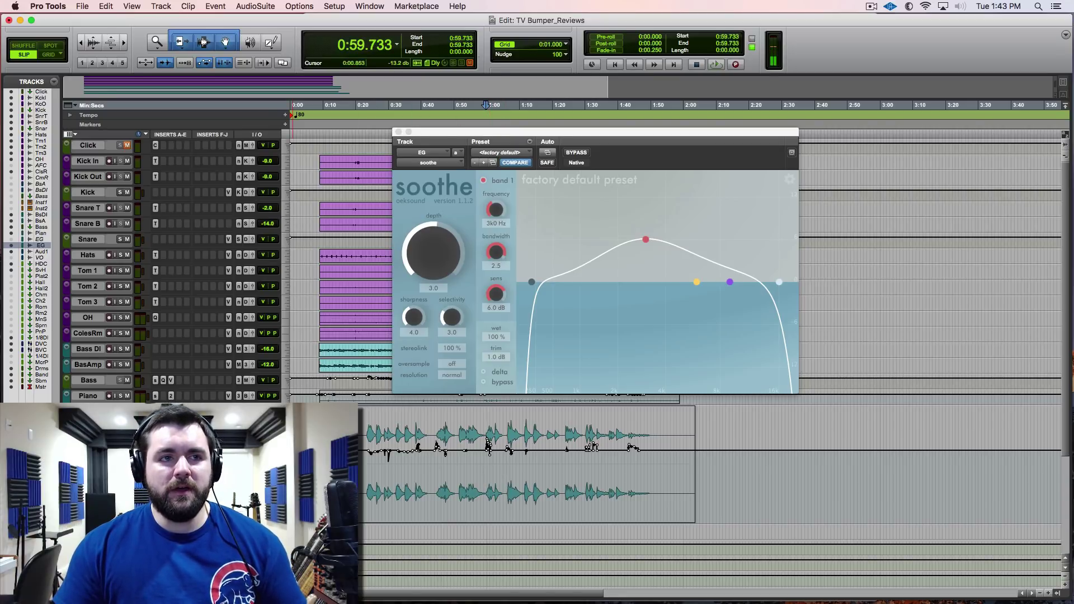
click(576, 153)
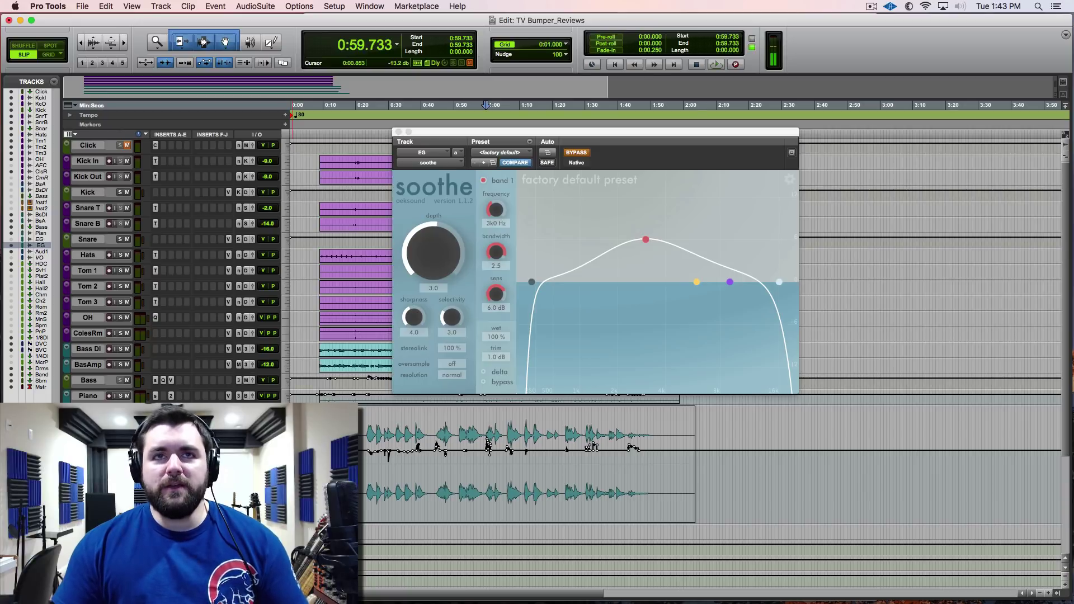
key(space)
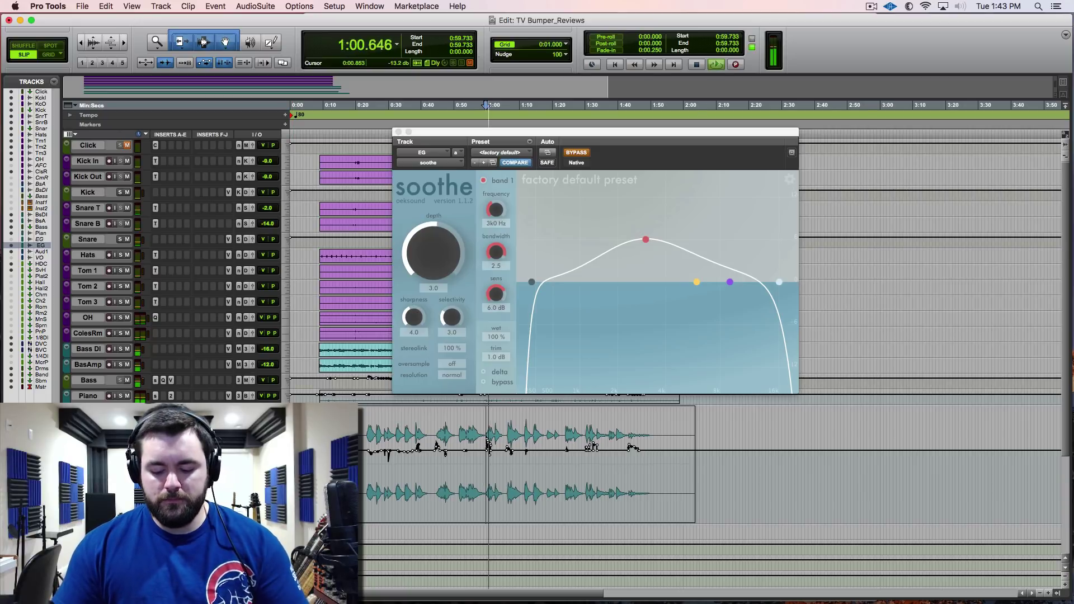
key(super+bracketright)
key(super+bracketright)
key(super+bracketright)
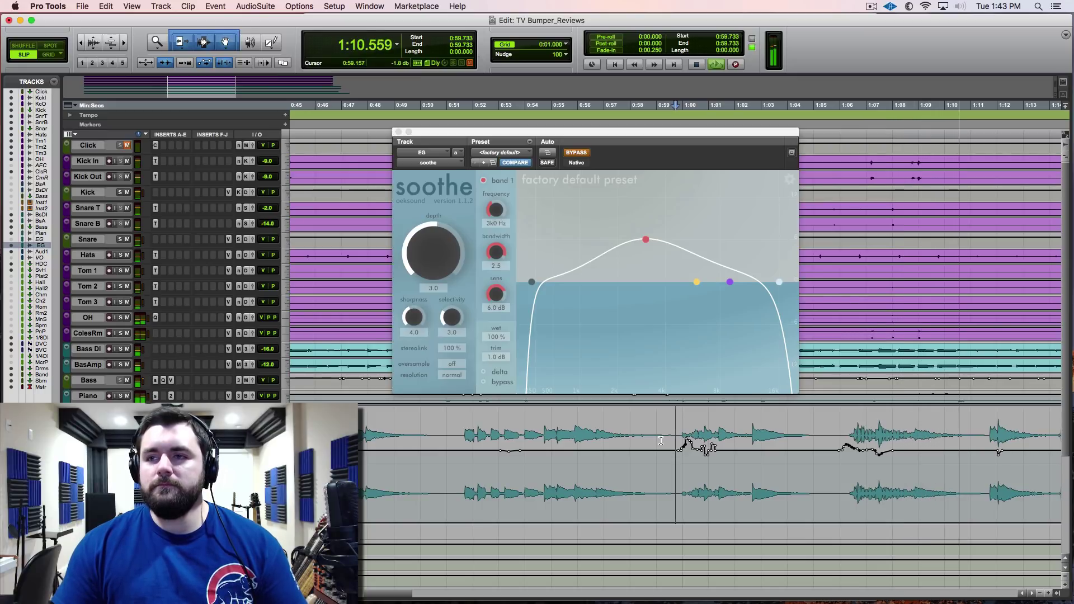
Step: Stop, re-enable soothe, and replay the guitar with processing active
key(space)
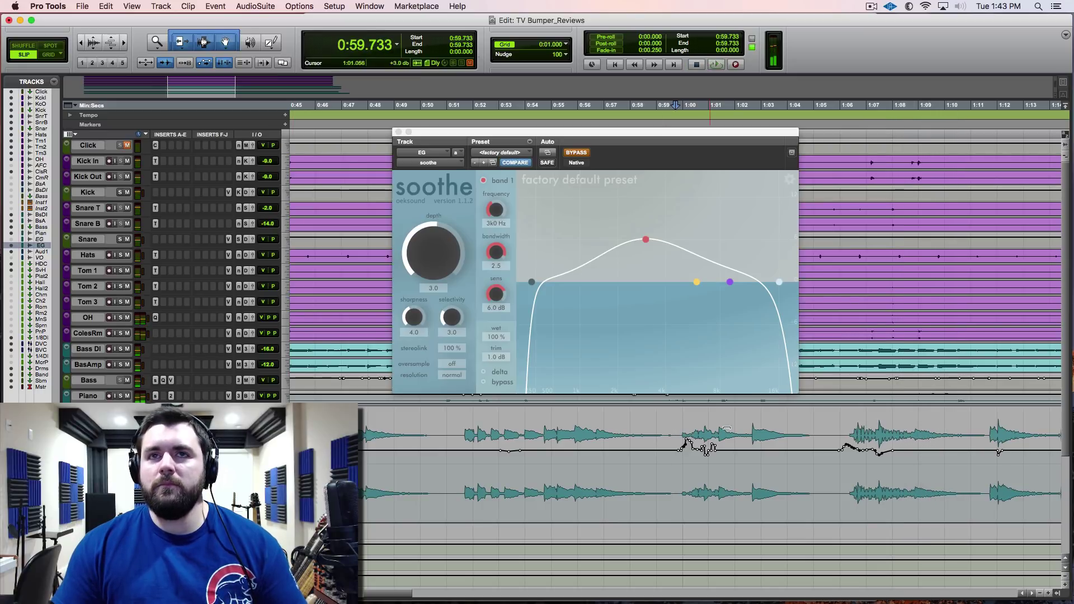
click(580, 154)
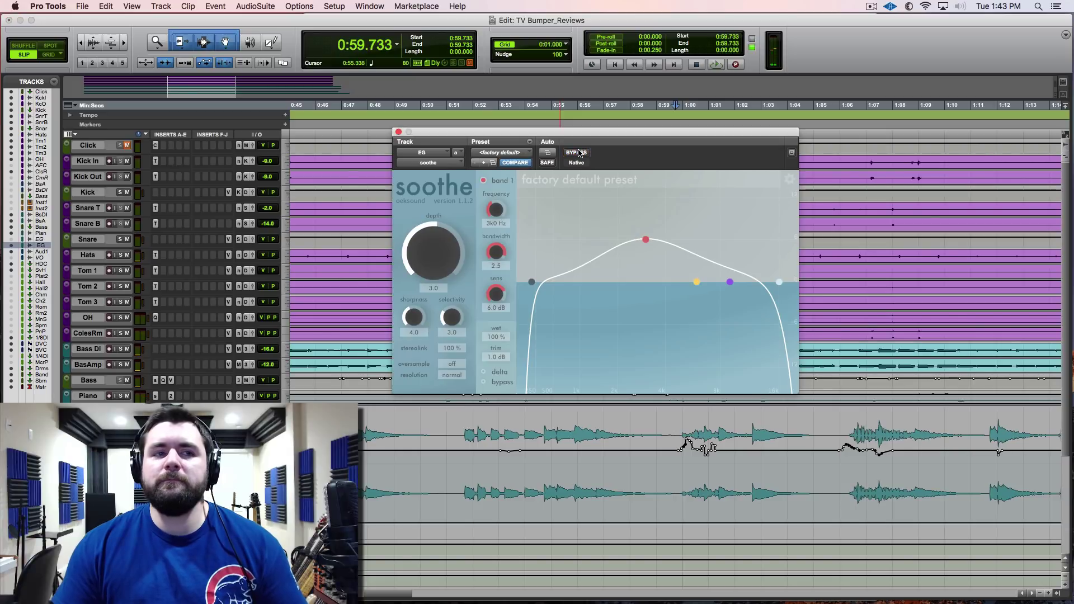
key(space)
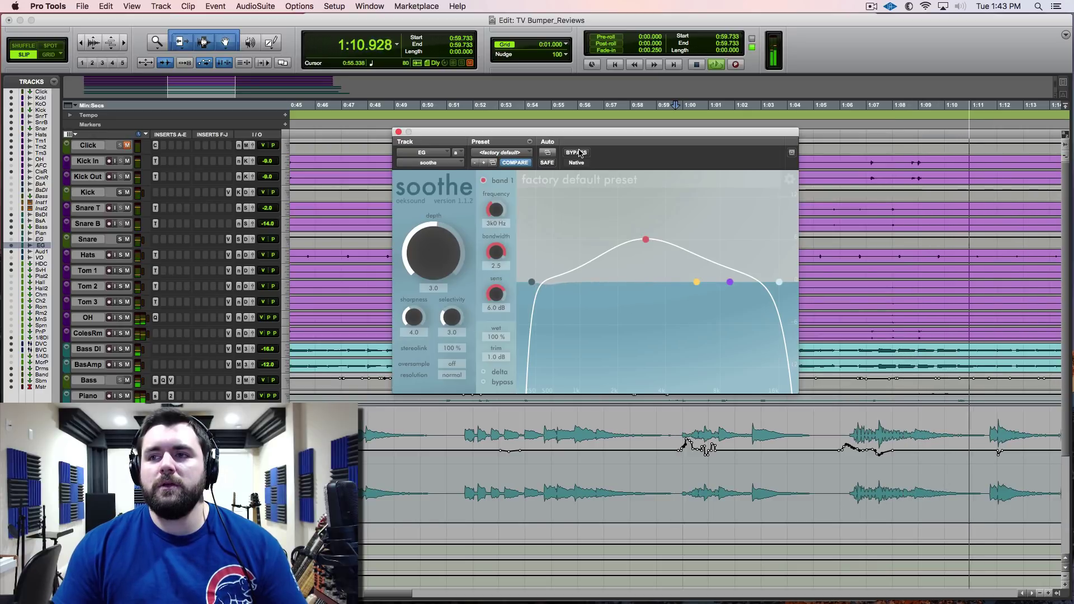
Step: Stop guitar playback so the playhead returns to 0:59.733
key(space)
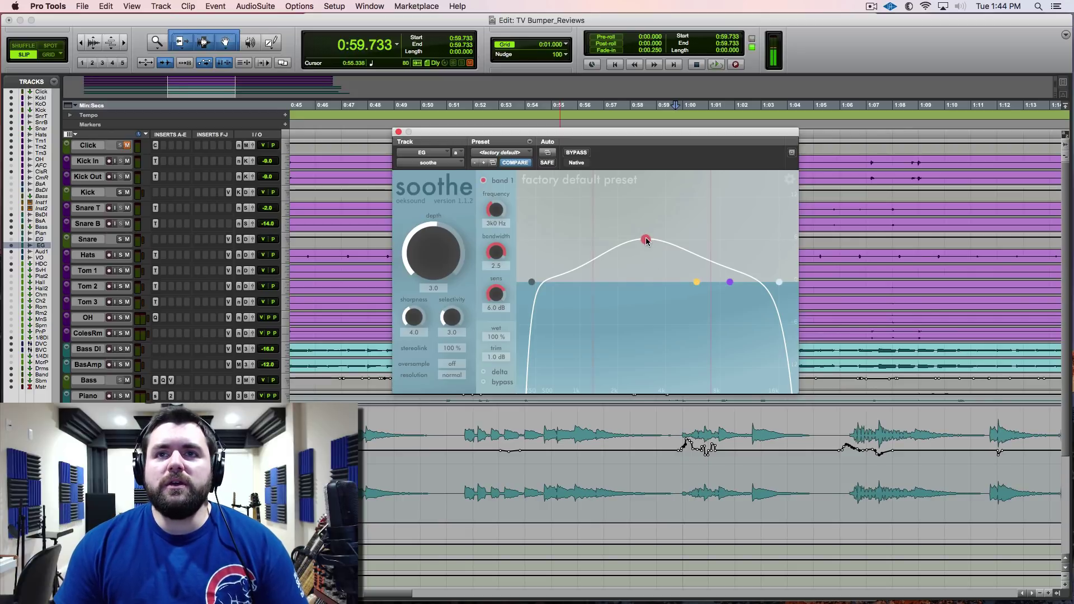
Step: Retune band 1 to about 2k3 Hz at 12.0 dB sensitivity while monitoring the delta signal
mouse_move(645, 241)
mouse_down()
mouse_move(603, 235)
mouse_move(682, 236)
mouse_move(641, 236)
mouse_up()
key(space)
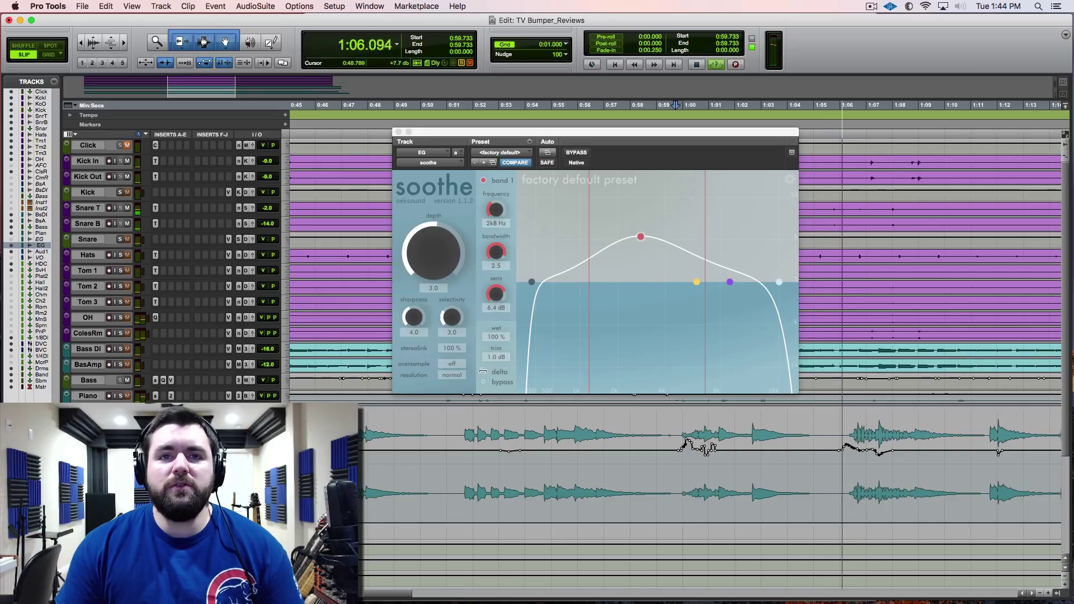
click(483, 372)
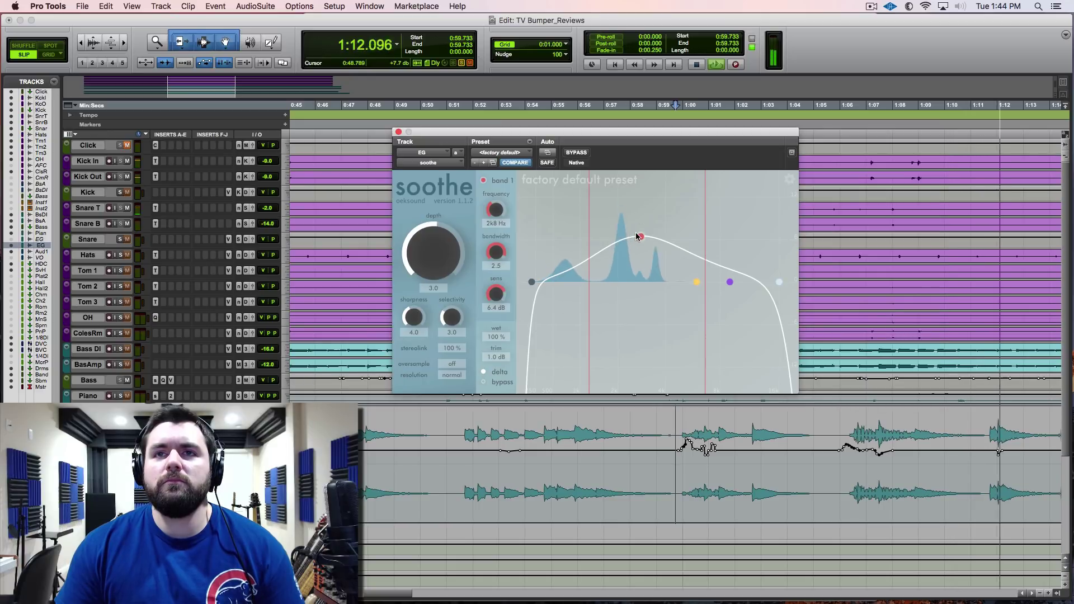
drag(640, 237, 623, 187)
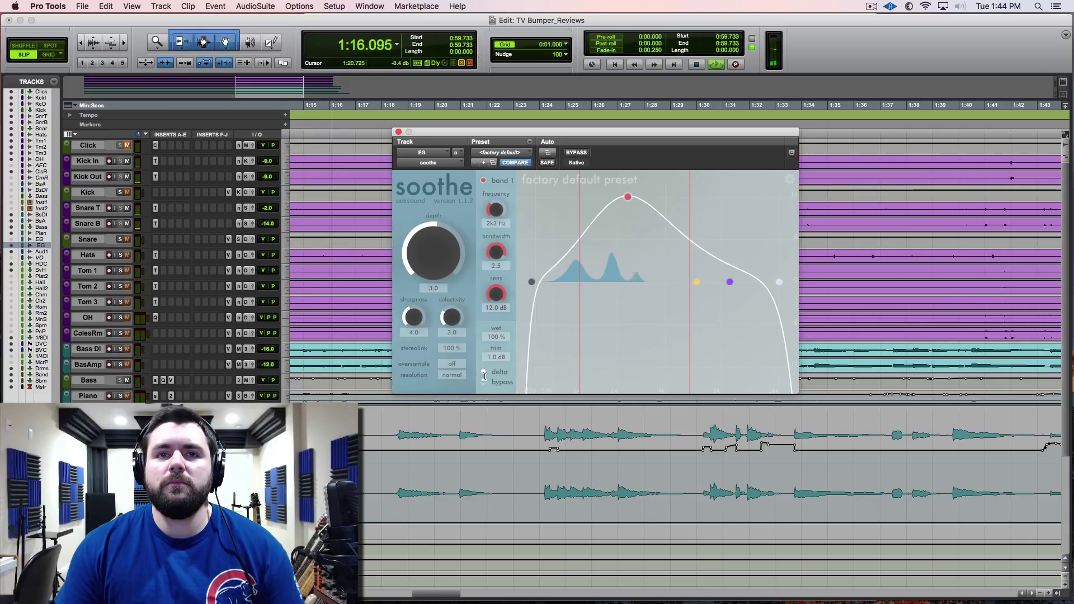
key(space)
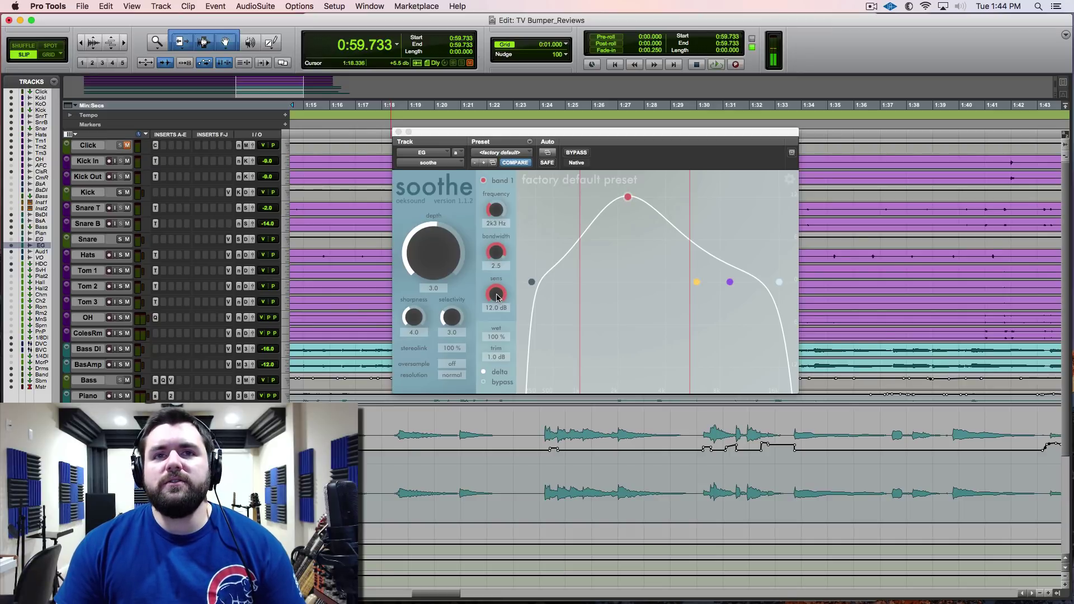
Step: Try a narrower band 1, a lower high band and a deeper band 2 cut near 3k4 Hz, then disable band 2's dip
drag(496, 252, 491, 311)
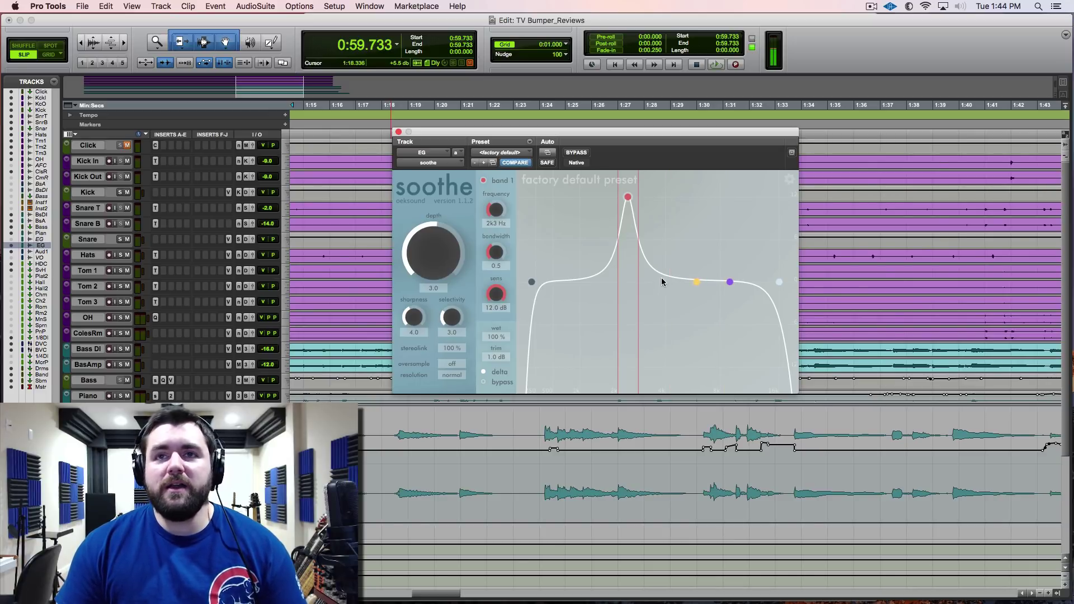
mouse_move(779, 282)
mouse_down()
mouse_move(656, 286)
mouse_move(789, 281)
mouse_up()
click(694, 285)
drag(690, 290, 658, 334)
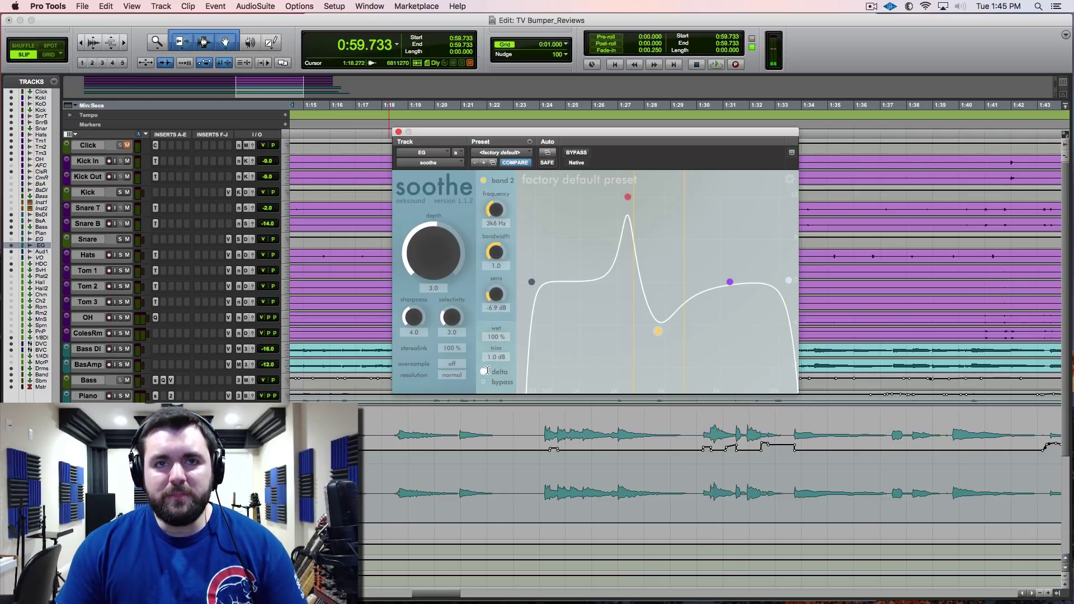
click(658, 332)
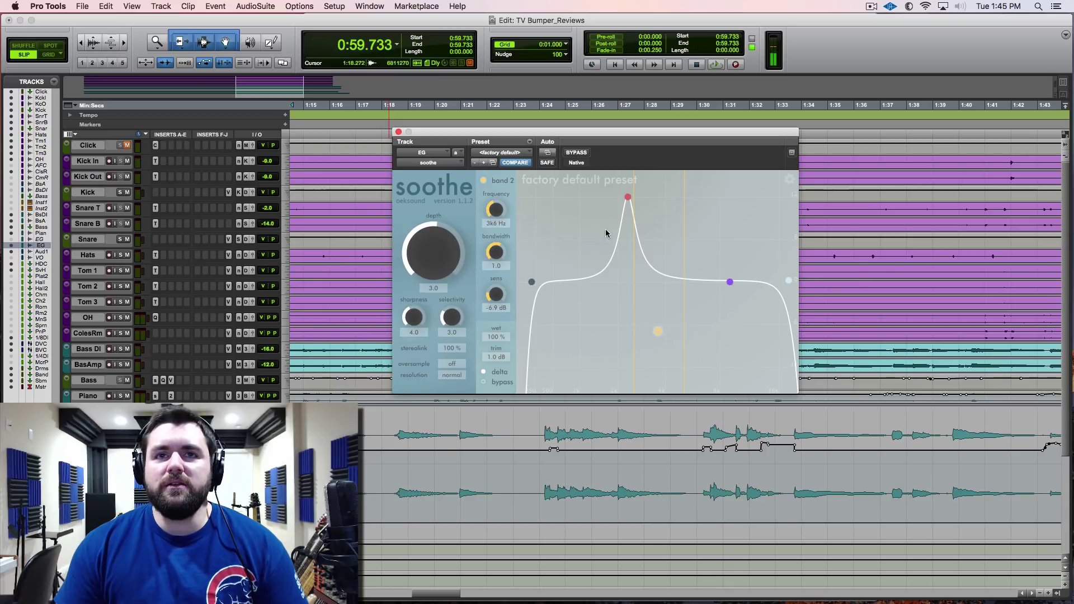
drag(494, 253, 497, 242)
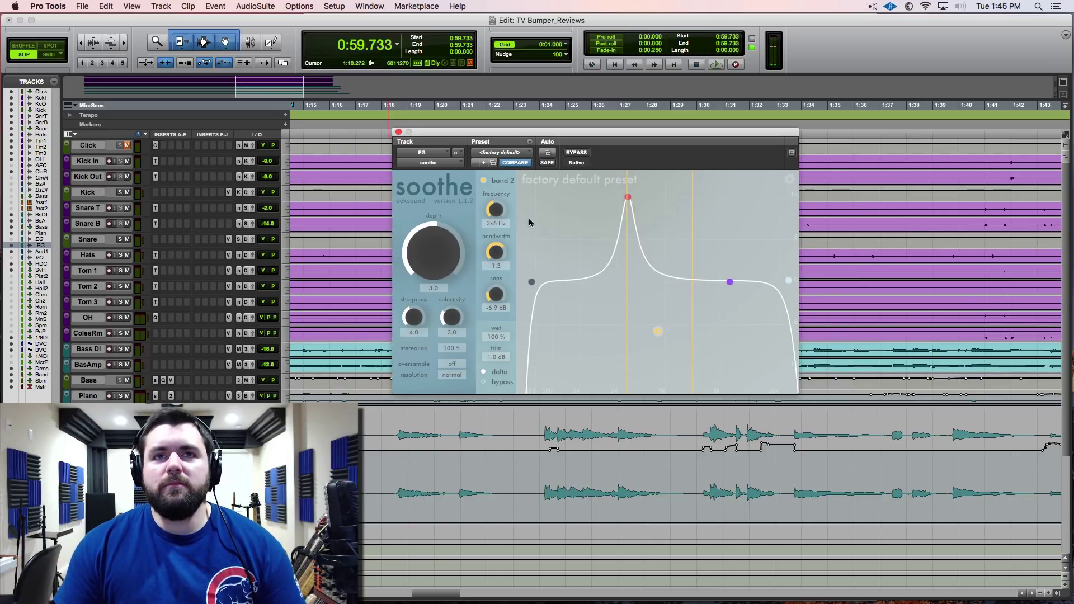
Step: Select band 1 and set its bandwidth to 2.0 and sensitivity to 6.2 dB
click(628, 197)
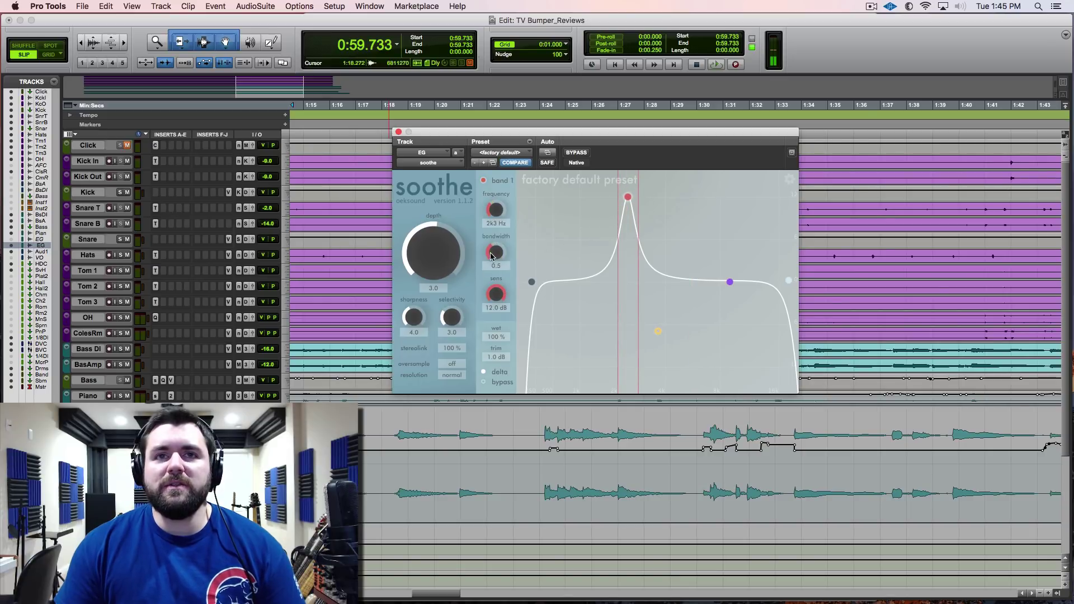
scroll(492, 255, up, 5)
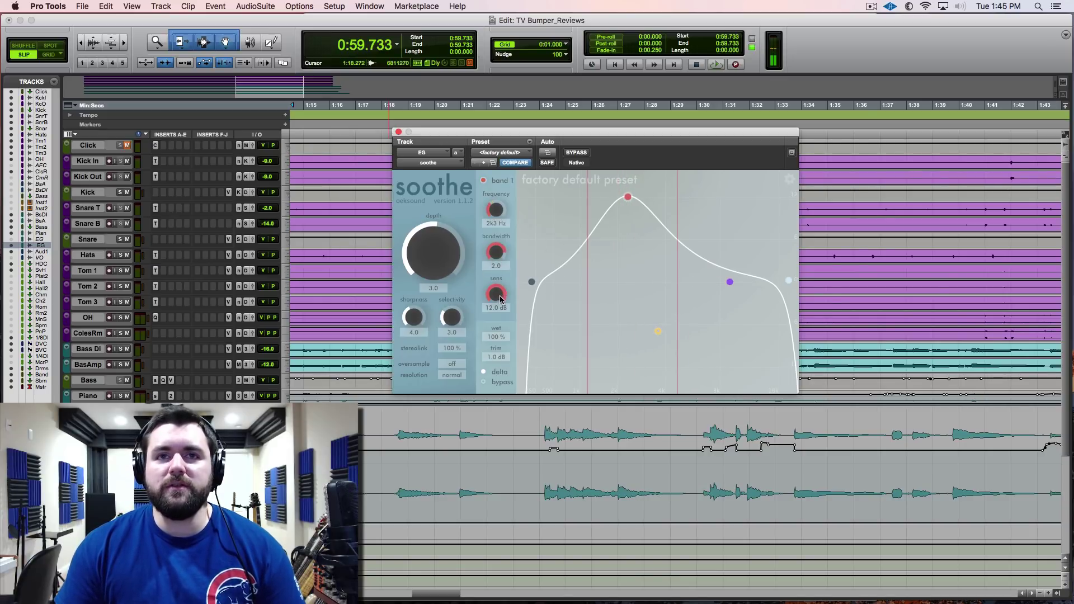
drag(499, 299, 487, 326)
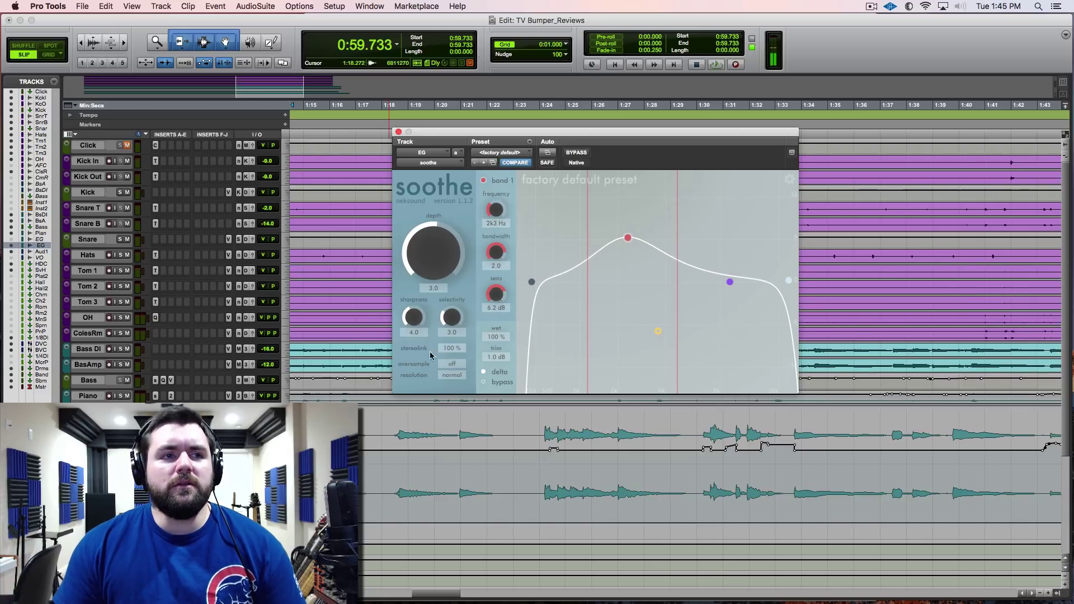
Step: Play the guitar from 1:24.117 and raise soothe's depth to 28.2 while listening
click(542, 461)
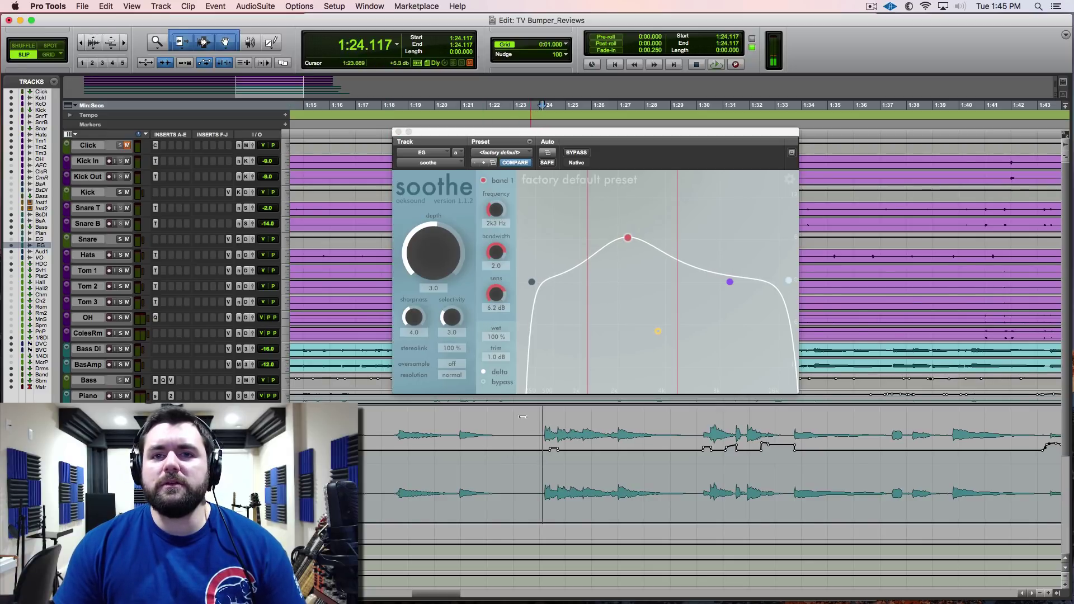
key(space)
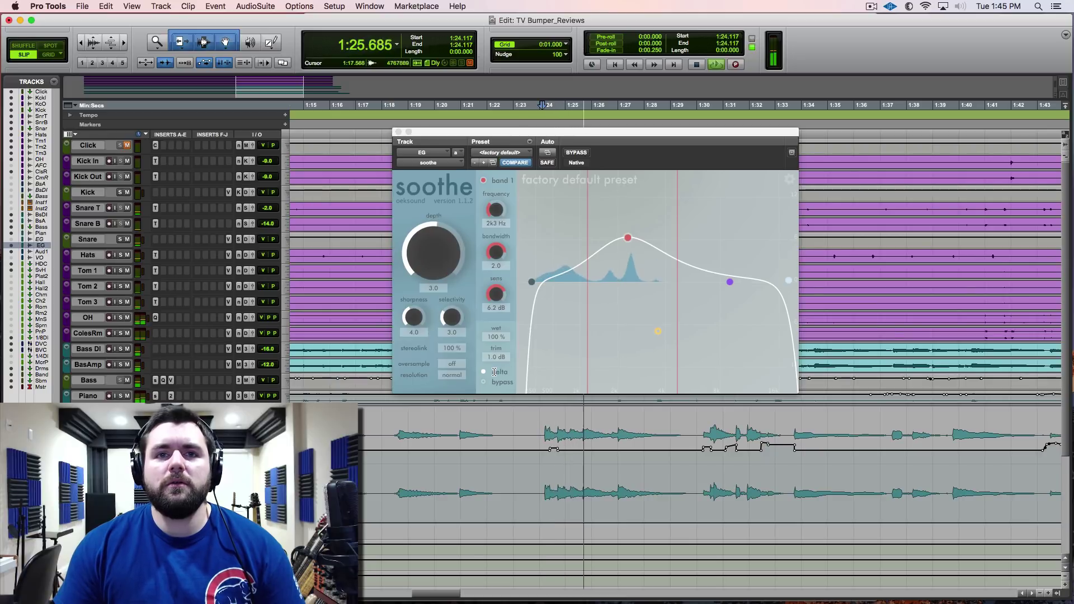
drag(437, 263, 440, 239)
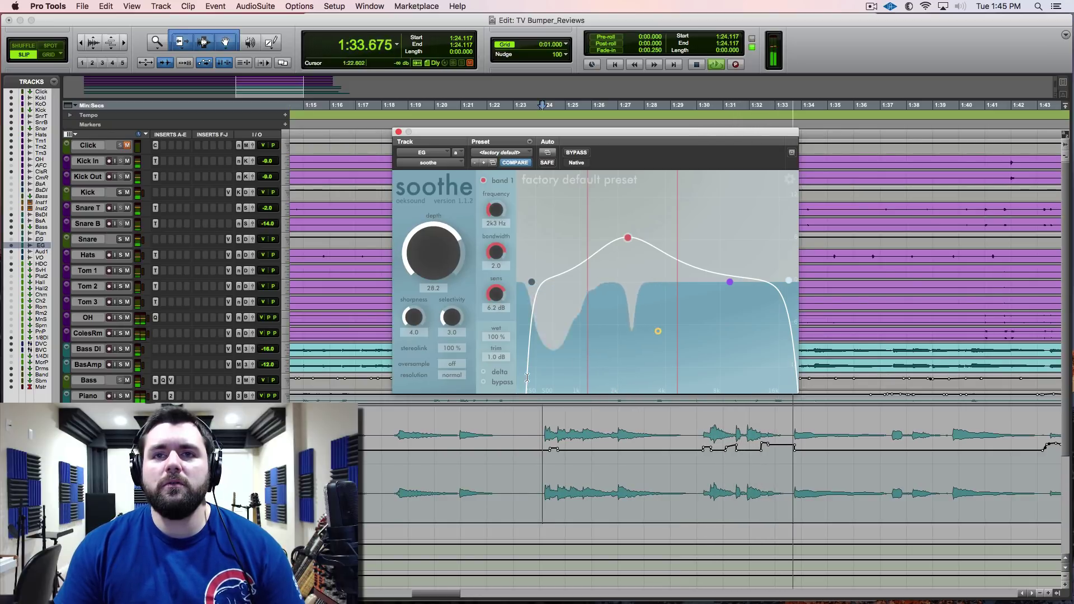
key(space)
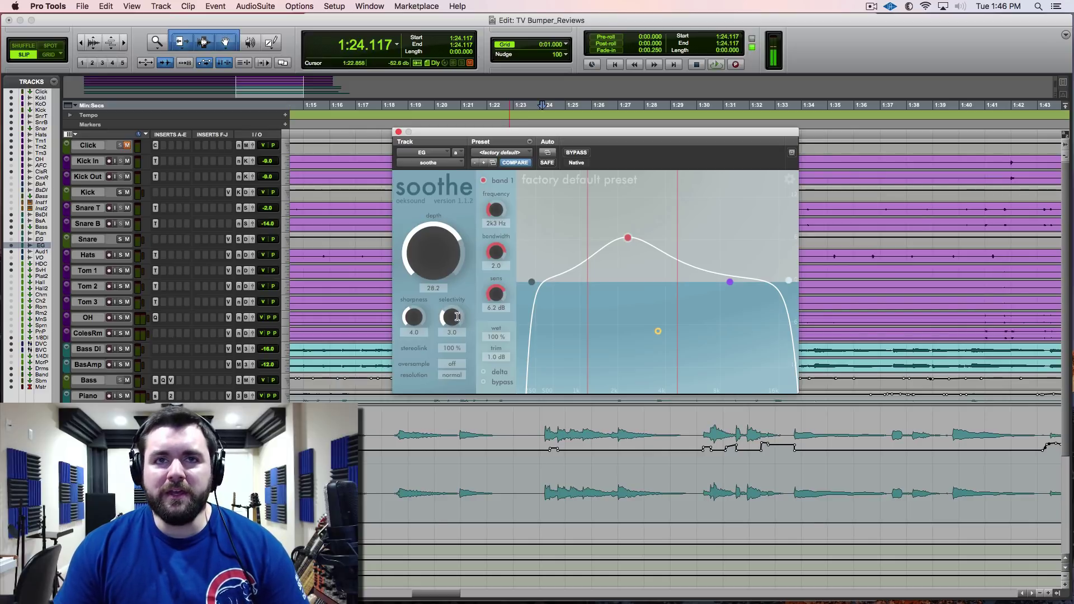
Step: Raise selectivity to 6.7, shift the window slightly, and close the guitar's soothe
drag(456, 319, 454, 274)
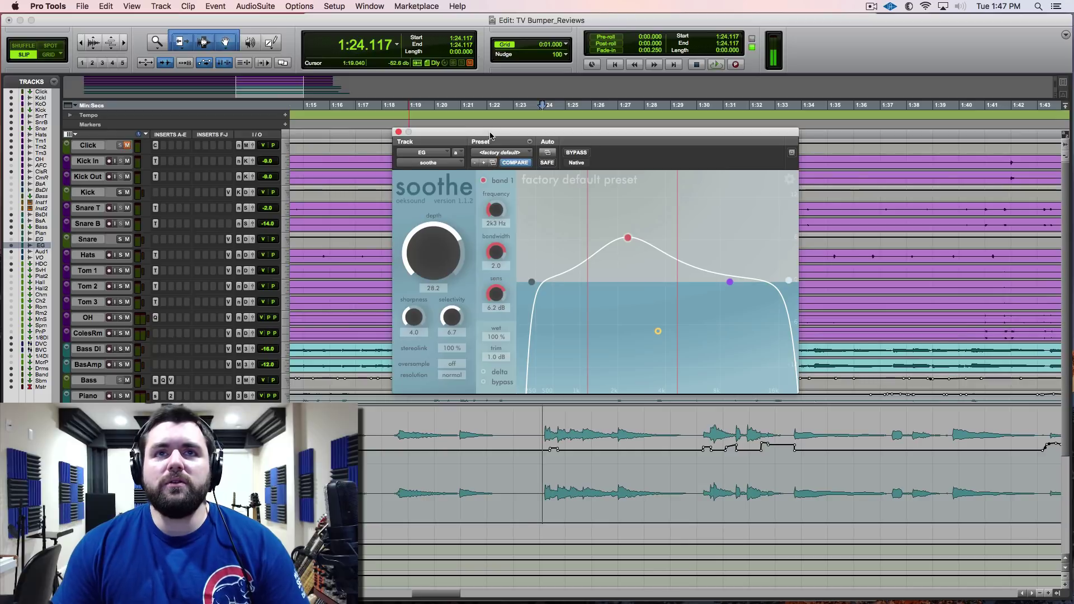
drag(490, 136, 510, 155)
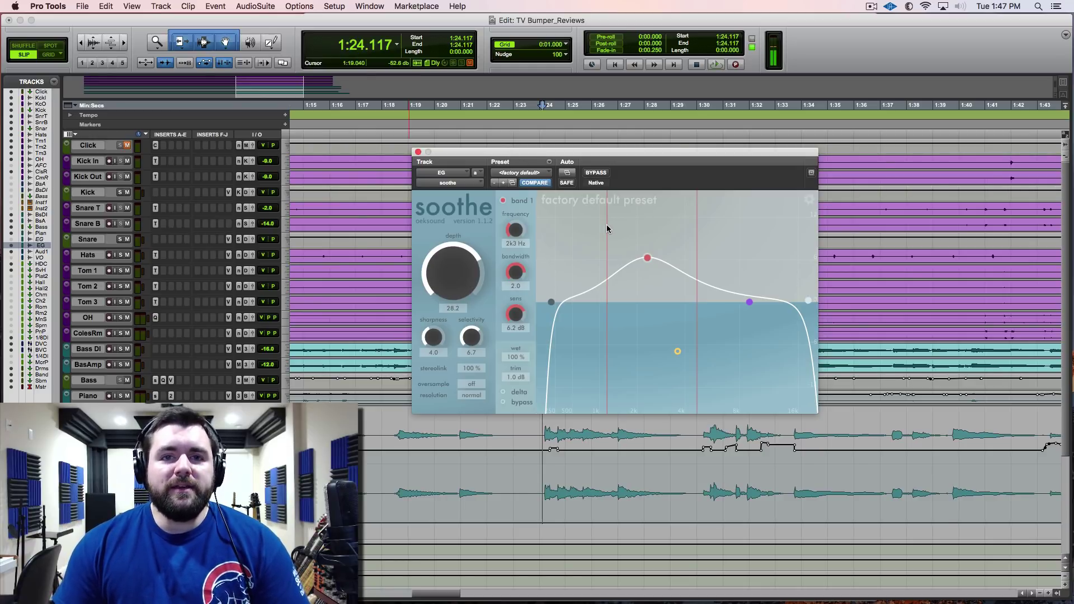
click(418, 151)
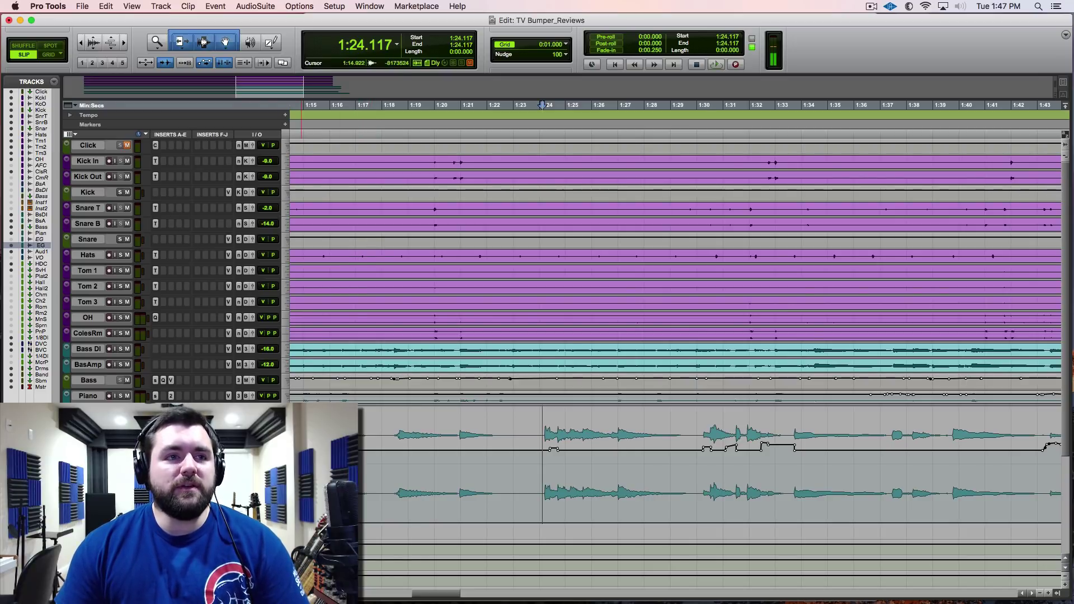
Step: Enlarge the Piano track, open its soothe, and play the piano from 1:19.658 on default settings
drag(102, 400, 103, 485)
click(427, 444)
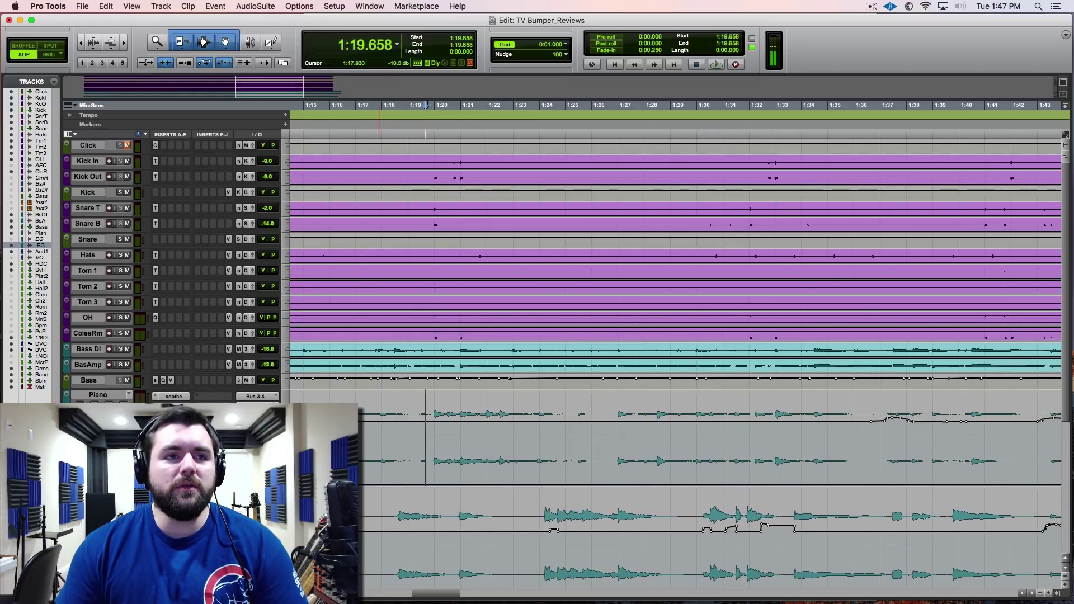
click(173, 396)
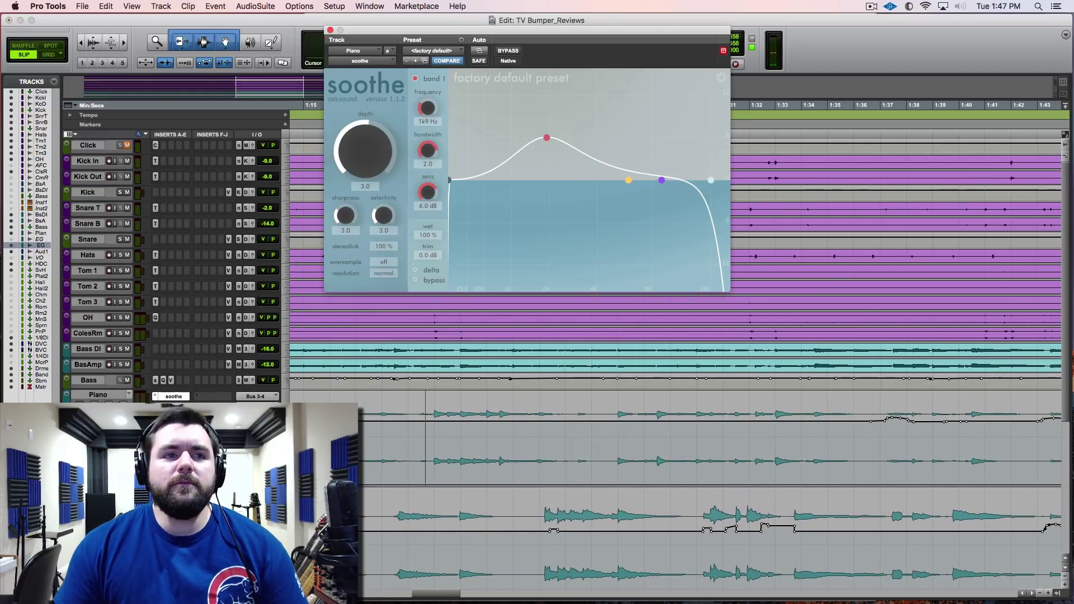
drag(303, 444, 294, 443)
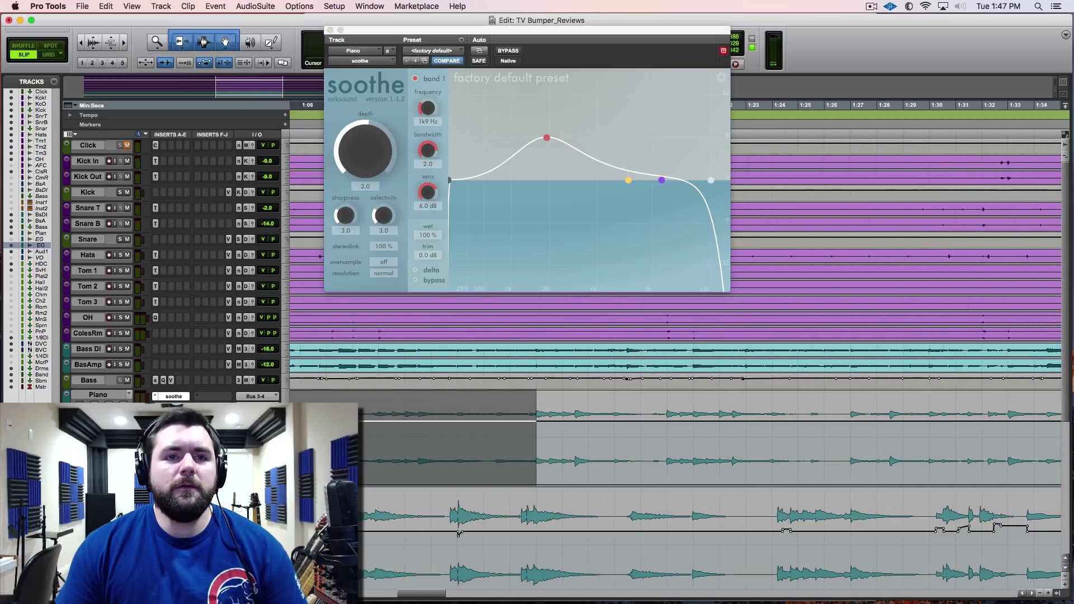
click(397, 436)
key(space)
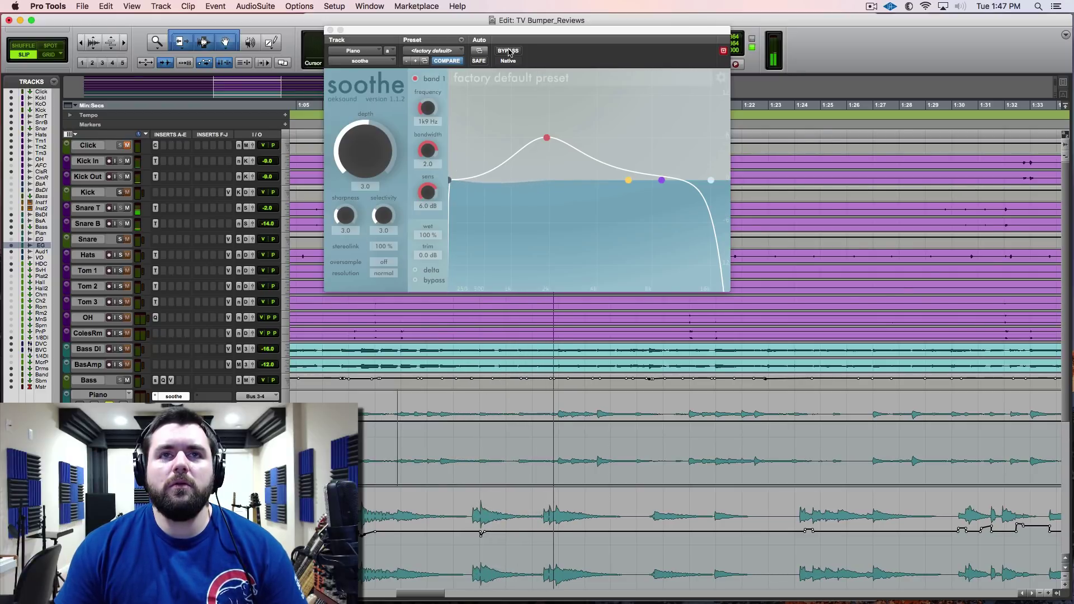
click(509, 52)
click(509, 52)
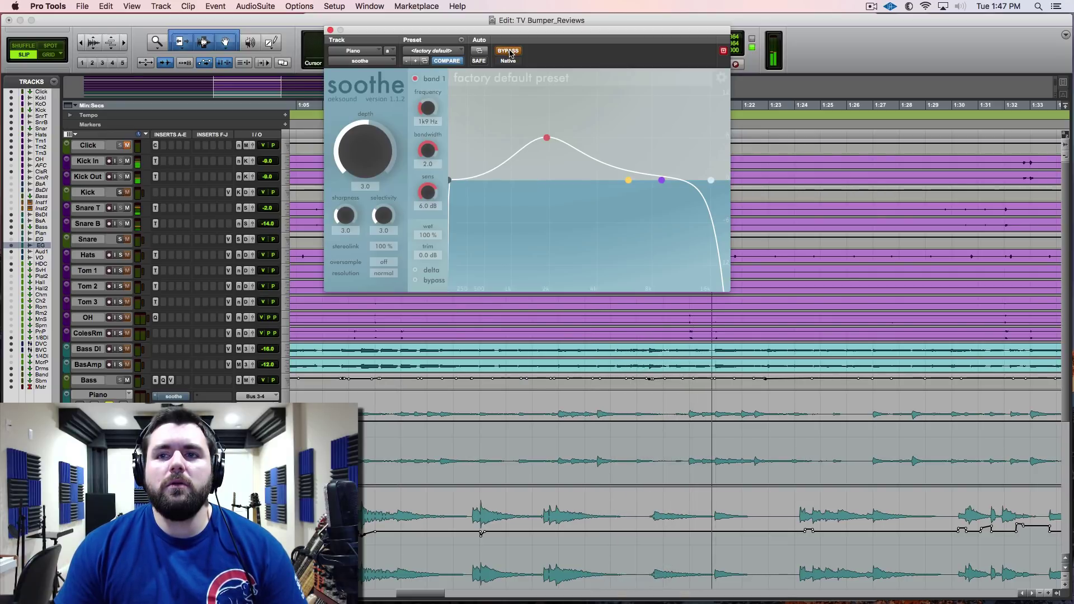
click(509, 51)
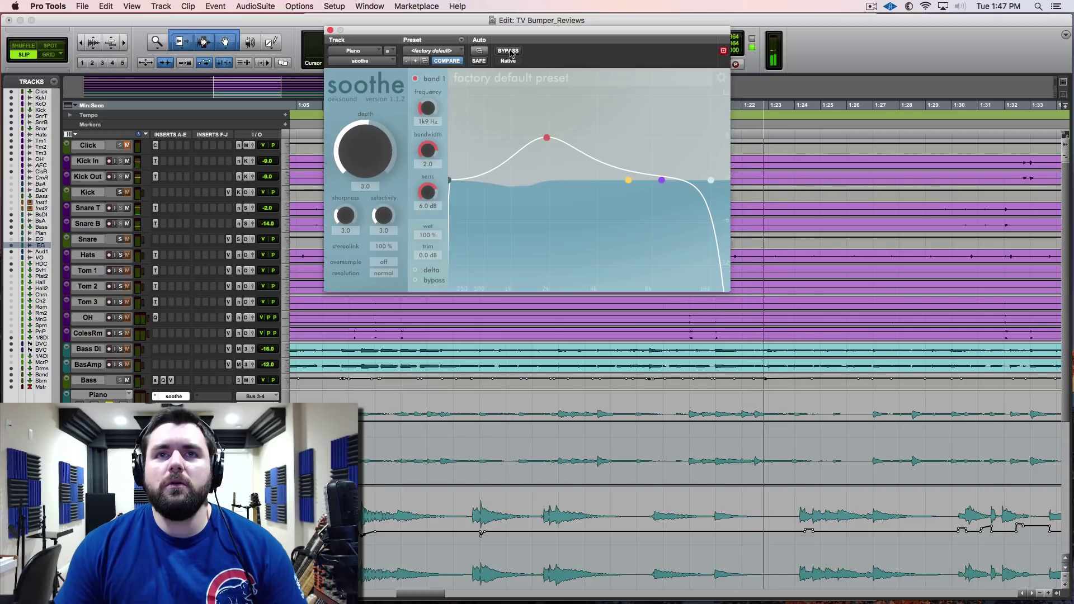
click(706, 444)
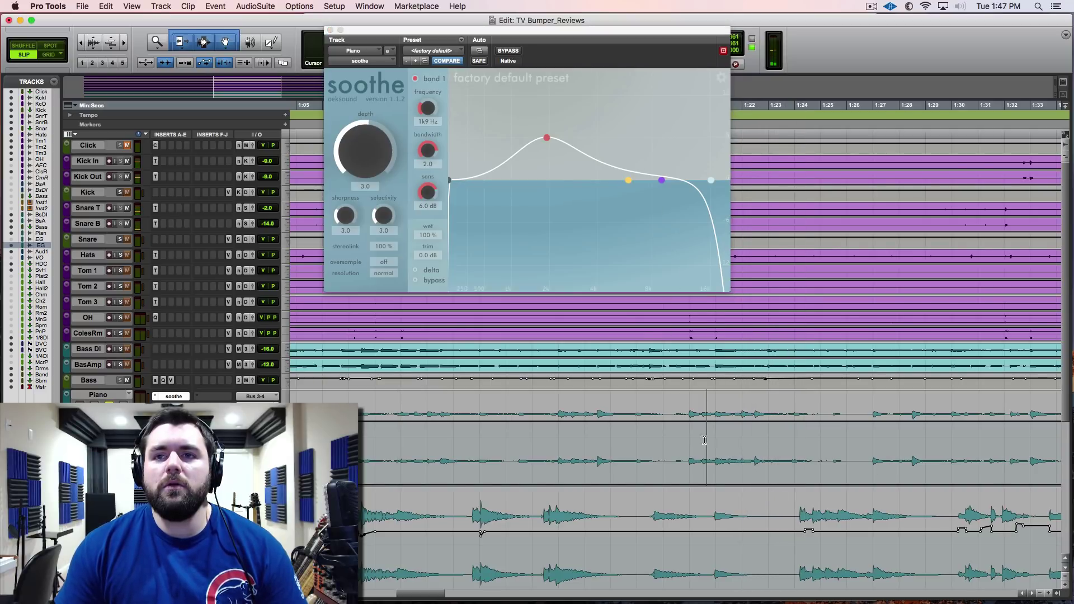
click(511, 51)
key(space)
click(511, 51)
key(space)
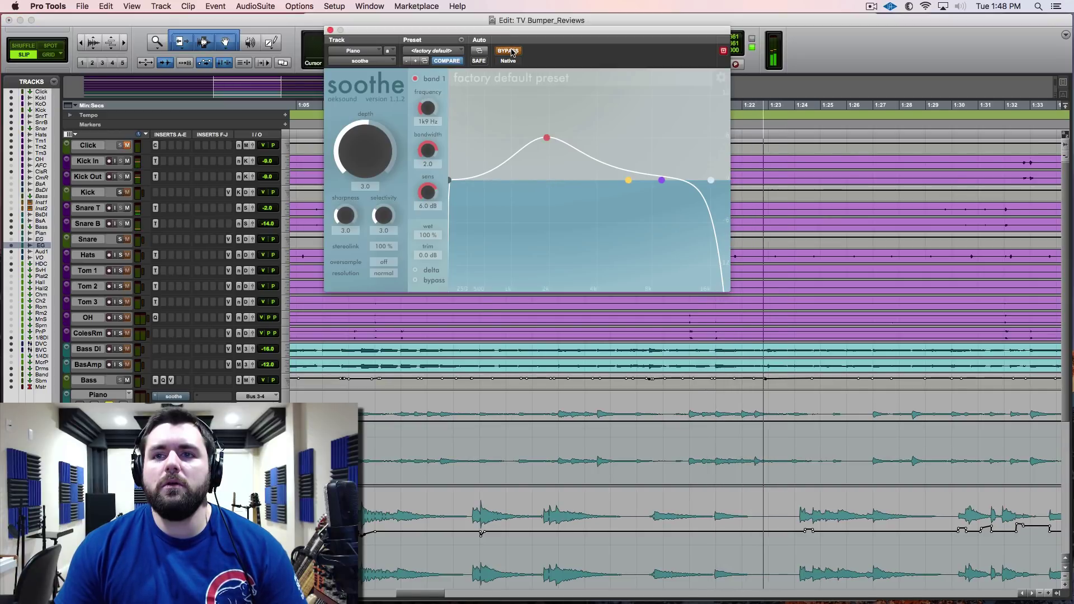
click(511, 51)
key(space)
key(space)
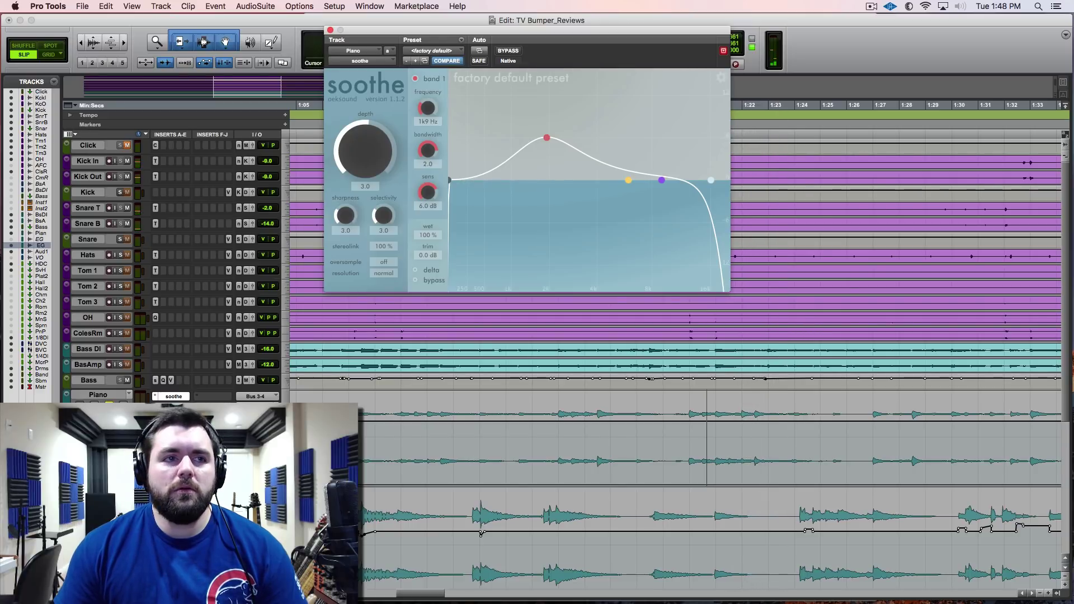
key(space)
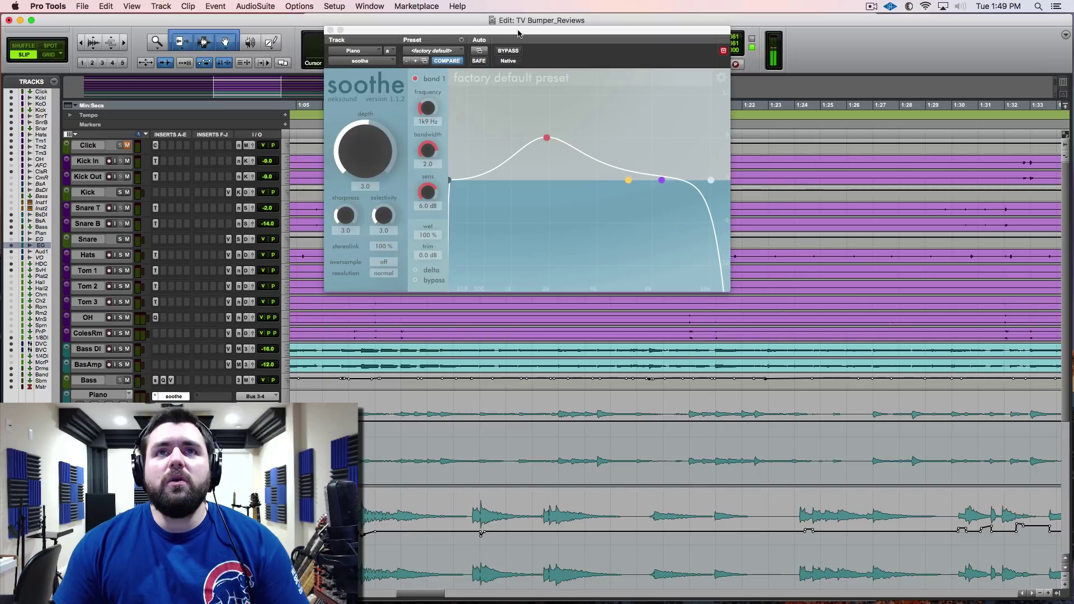
Step: Shift the Piano soothe window down and right so the transport counters show
drag(519, 32, 535, 148)
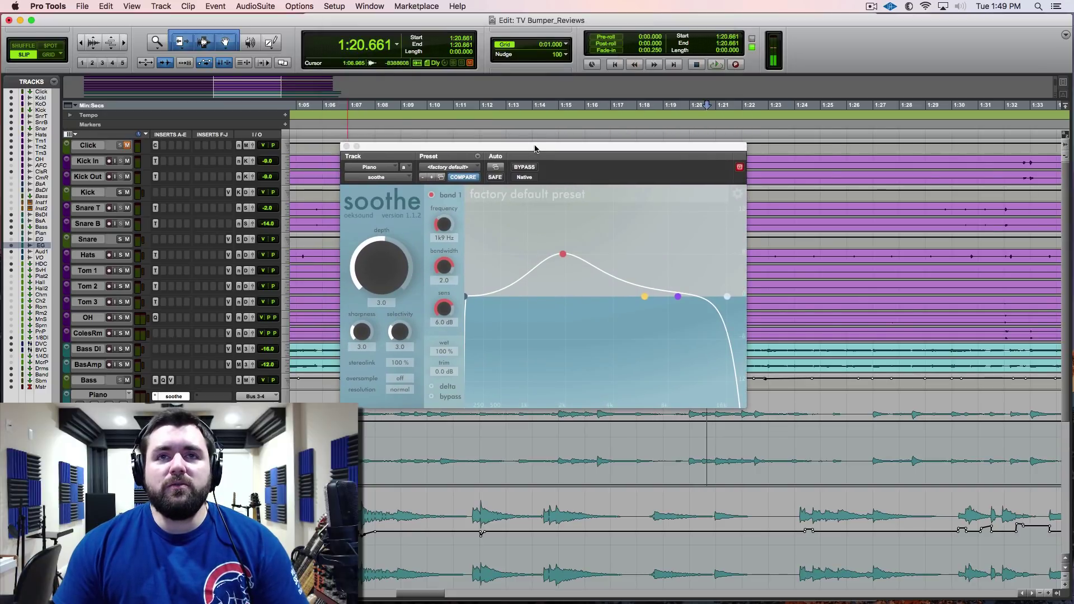